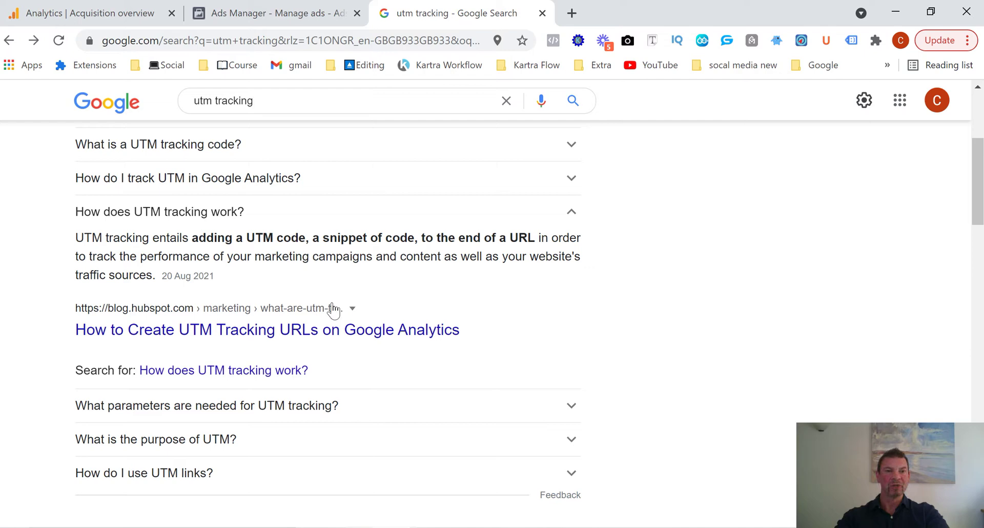
# Return to the New Conversions ad, scroll to Tracking, and launch 'Build a URL parameter'.
pyautogui.click(286, 17)
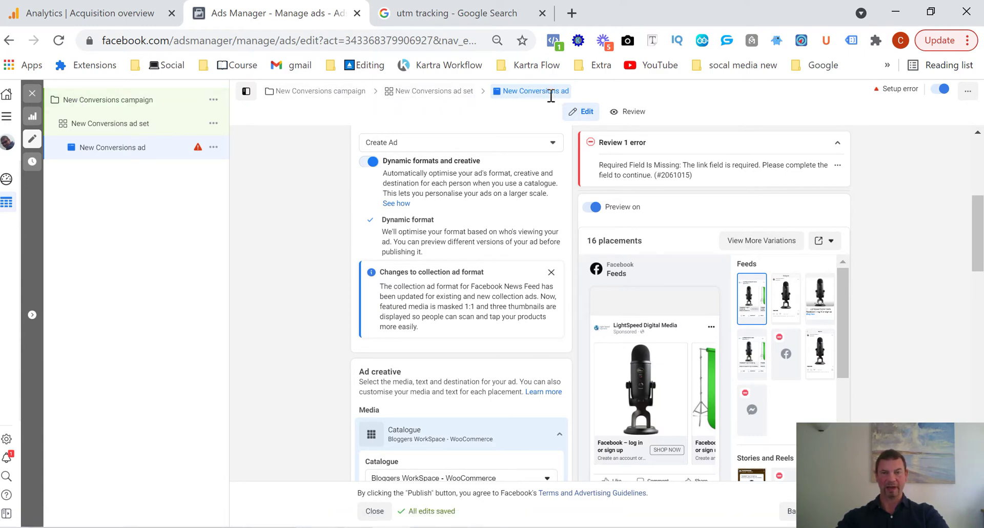
pyautogui.scroll(-15, 472, 247)
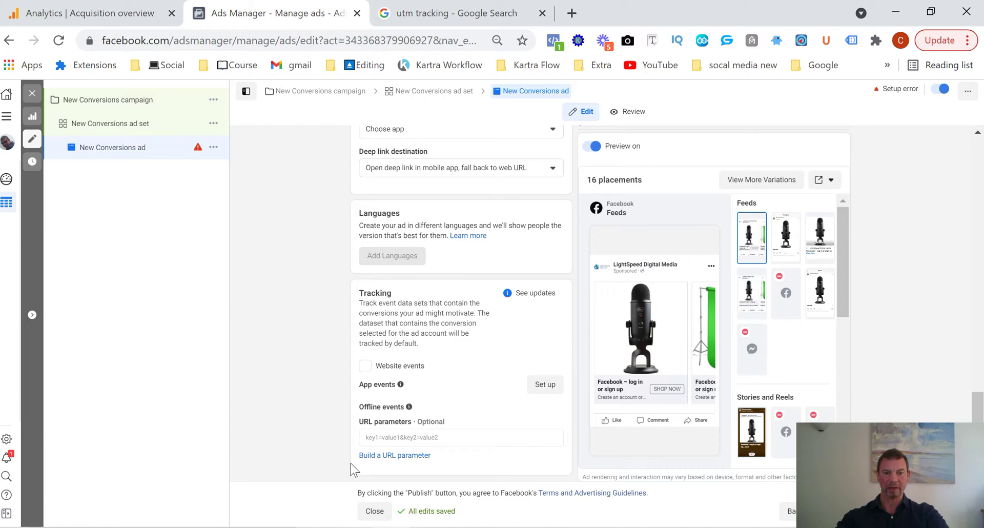
pyautogui.click(405, 456)
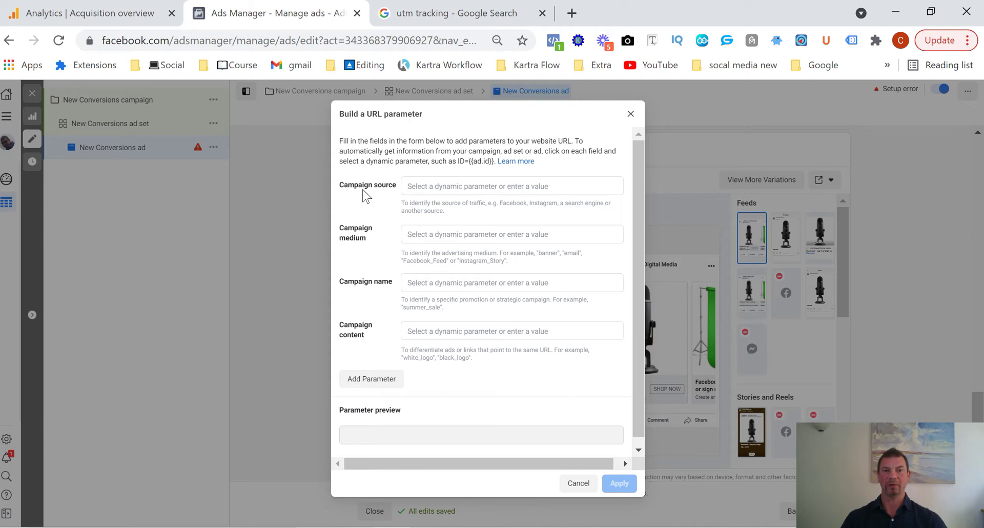
# Enter LSDM in capitals as the campaign source, removing the stray characters.
pyautogui.click(440, 188)
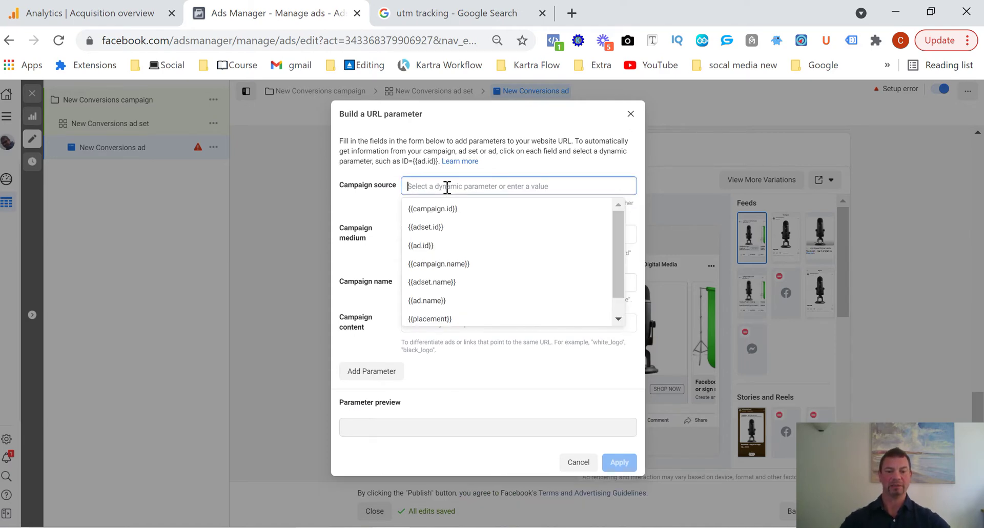
pyautogui.write('ls')
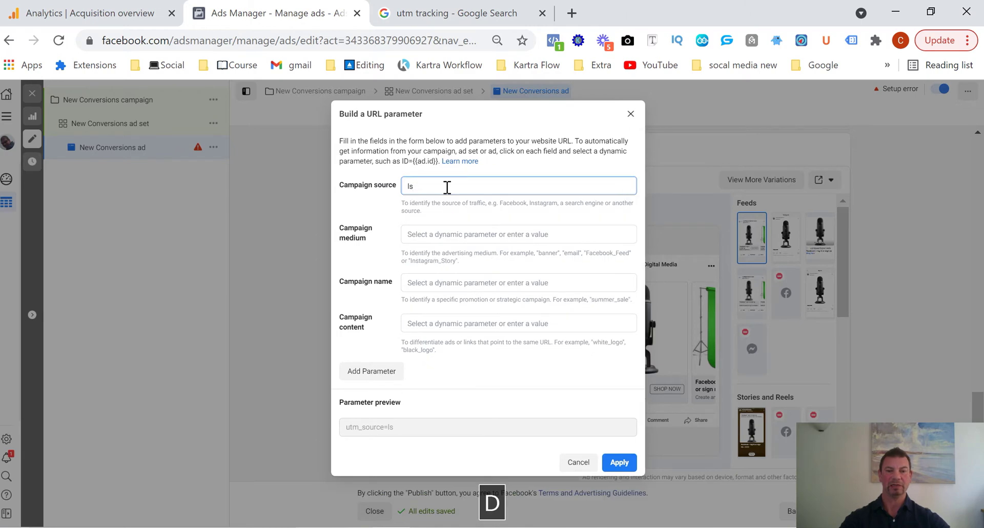
pyautogui.write('dm')
pyautogui.press('BackSpace')
pyautogui.press('BackSpace')
pyautogui.press('BackSpace')
pyautogui.press('BackSpace')
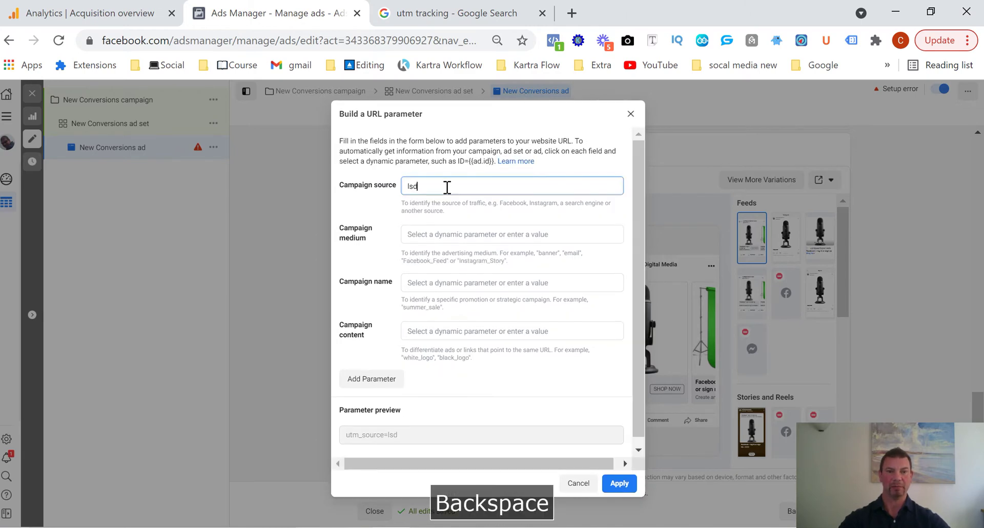
pyautogui.press('capslock')
pyautogui.write('LSDM')
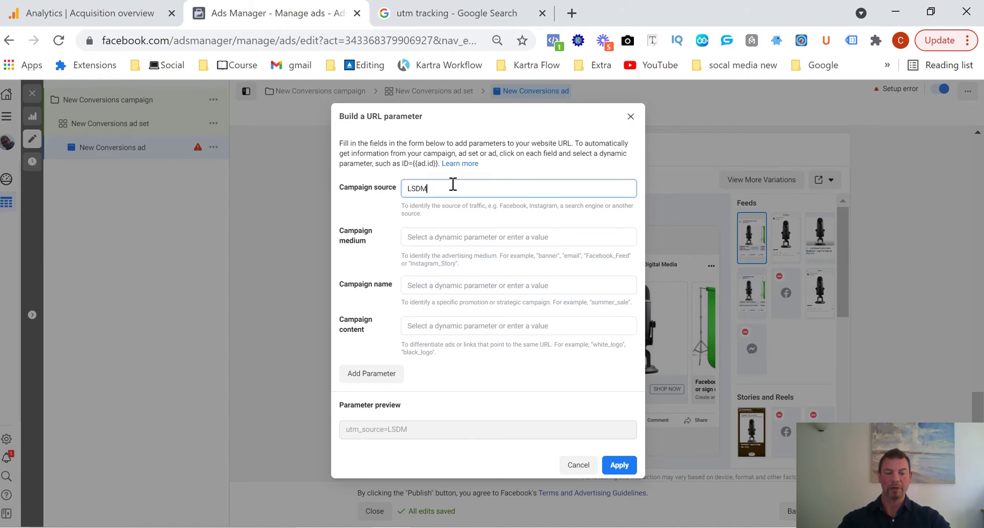
pyautogui.write('1')
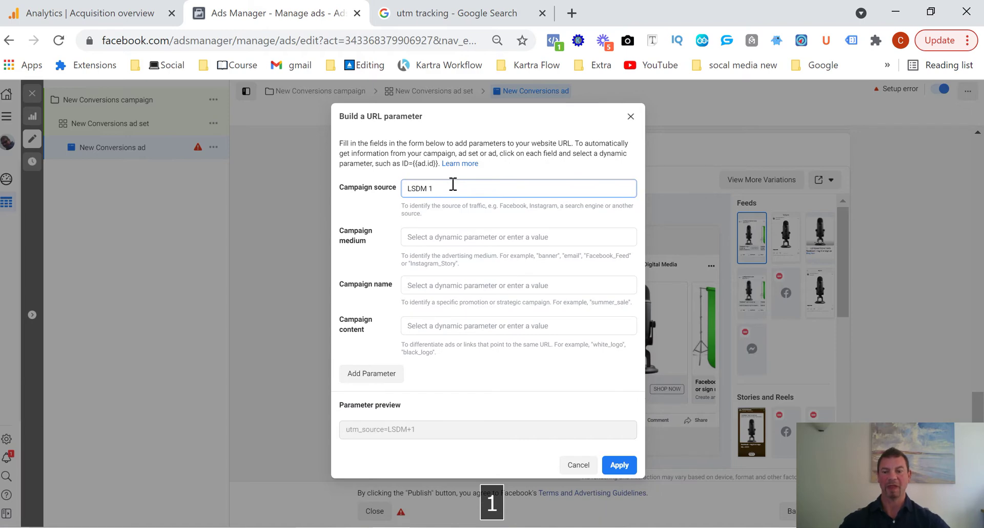
pyautogui.press('BackSpace')
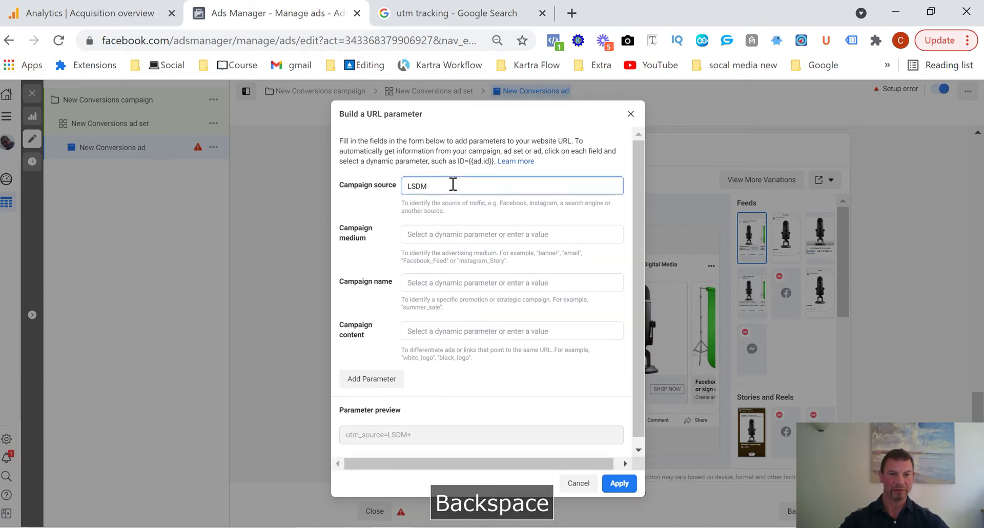
pyautogui.press('BackSpace')
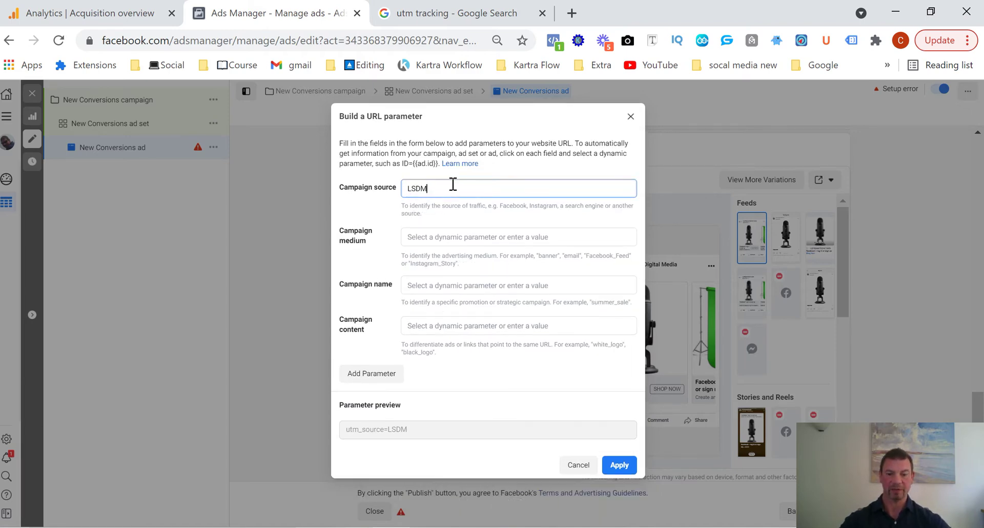
pyautogui.write('_')
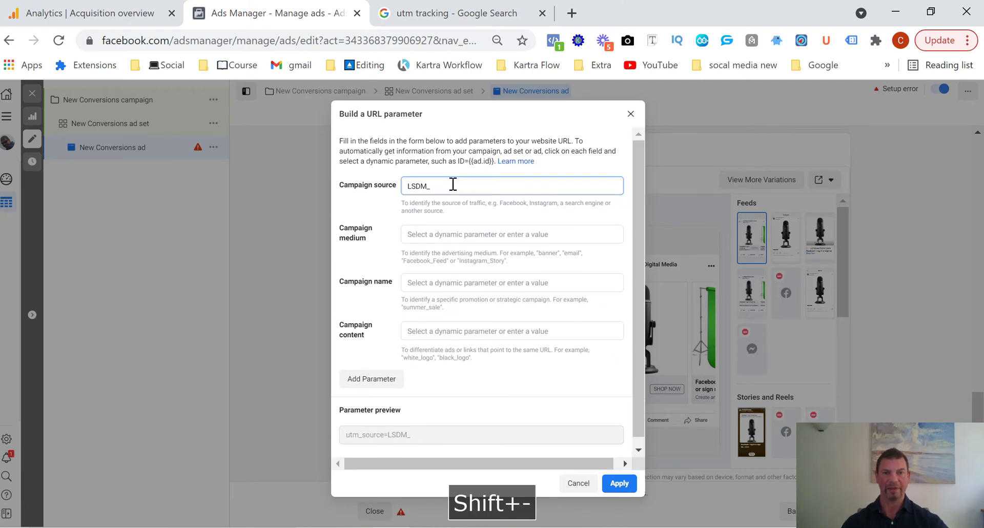
pyautogui.write('1')
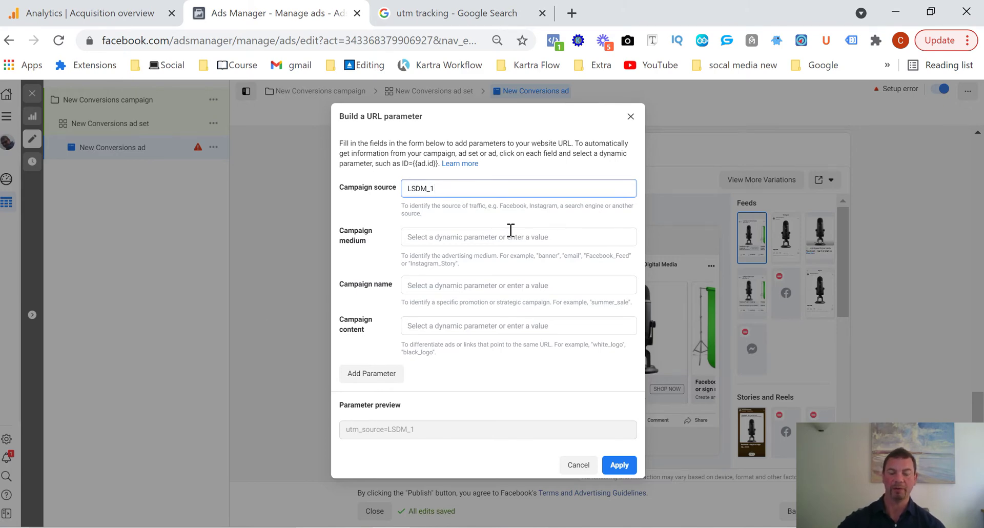
pyautogui.press('BackSpace')
pyautogui.press('BackSpace')
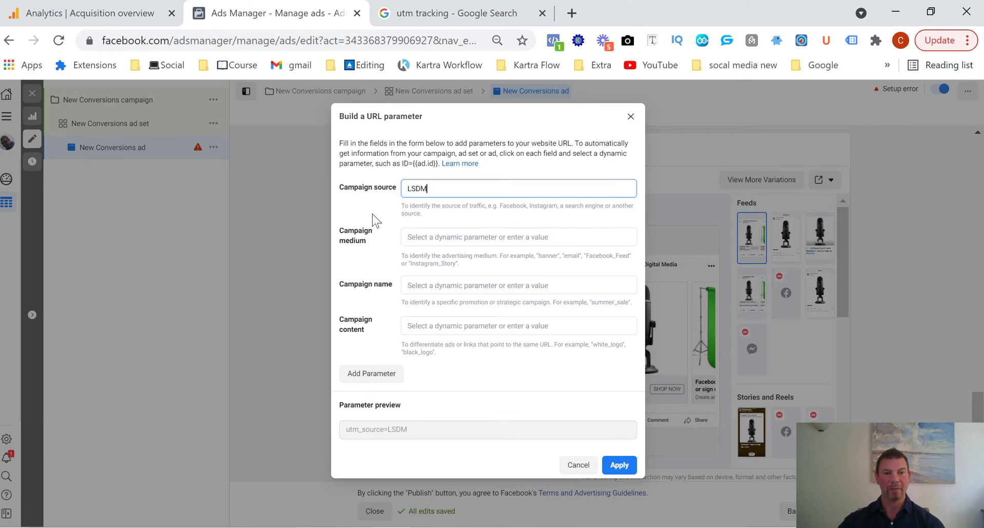
# Choose {{placement}}, {{campaign.name}} and {{ad.name}} for campaign medium, name and content.
pyautogui.click(457, 240)
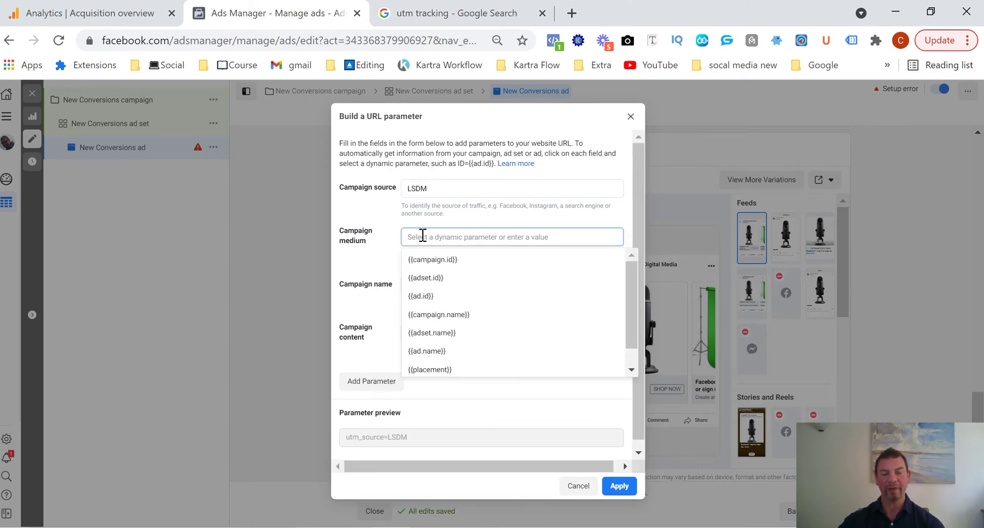
pyautogui.click(425, 370)
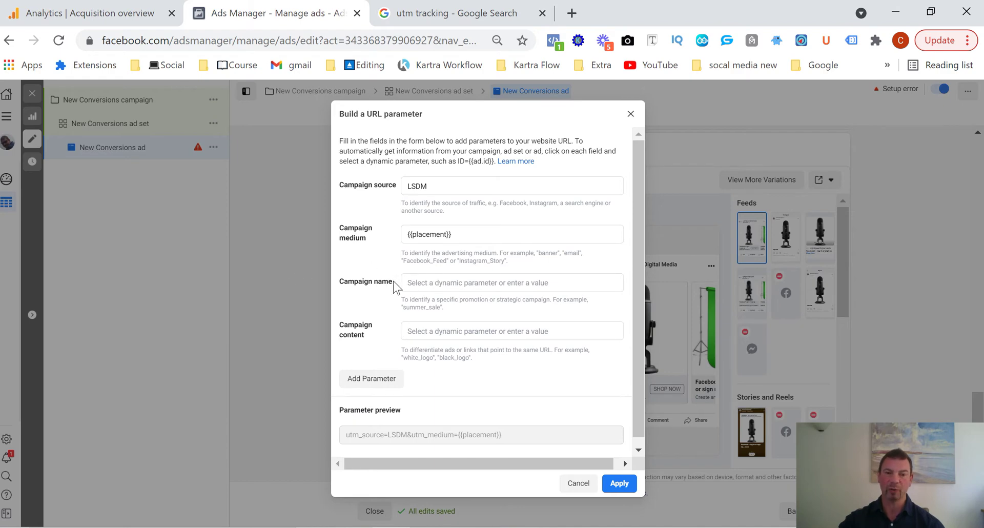
pyautogui.click(436, 281)
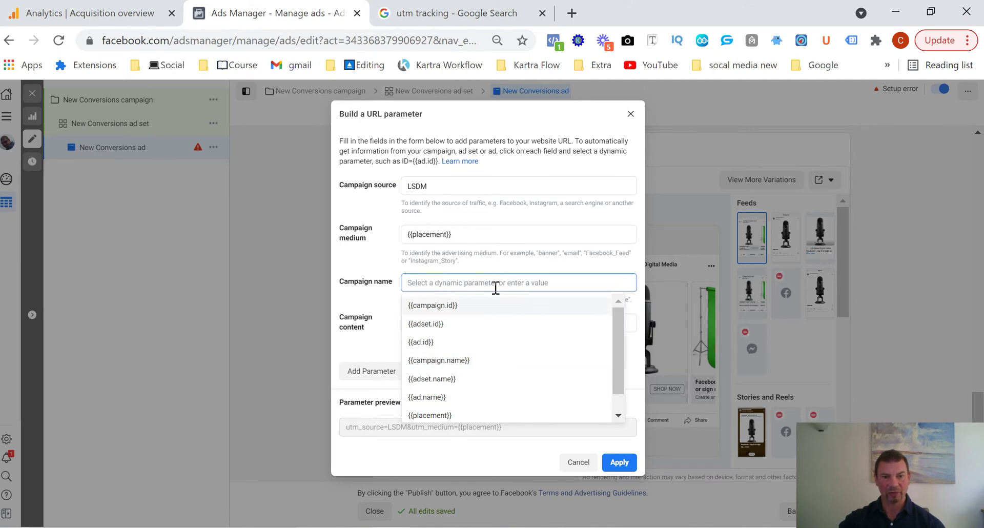
pyautogui.click(460, 362)
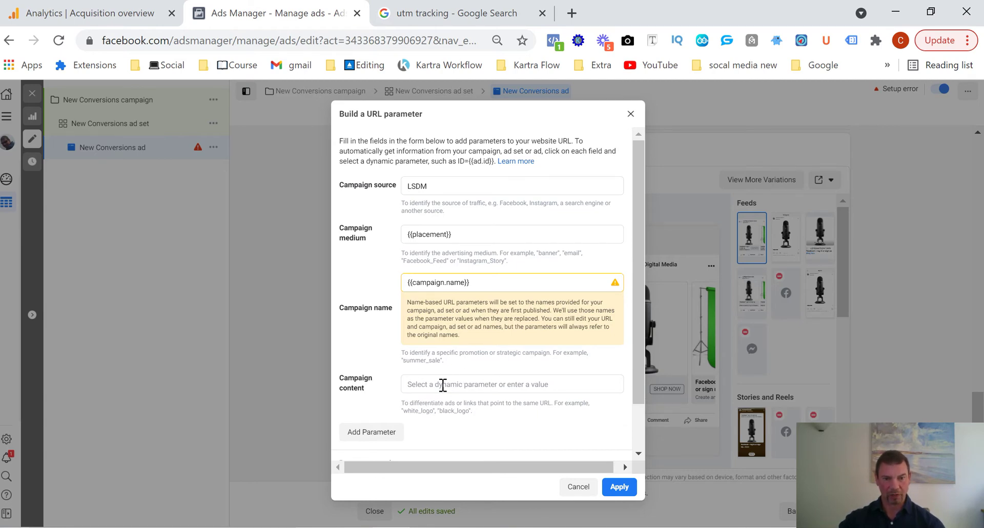
pyautogui.click(444, 385)
pyautogui.scroll(-1, 469, 430)
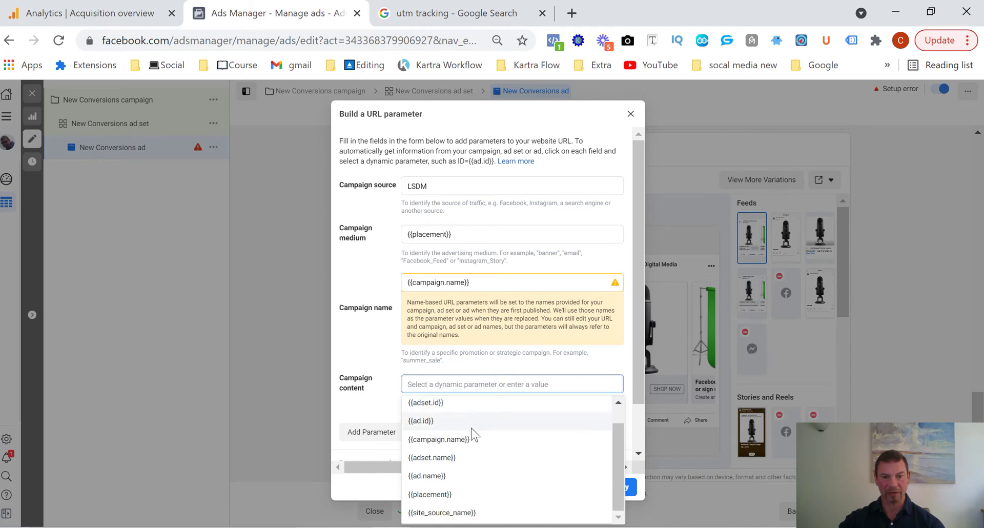
pyautogui.click(496, 475)
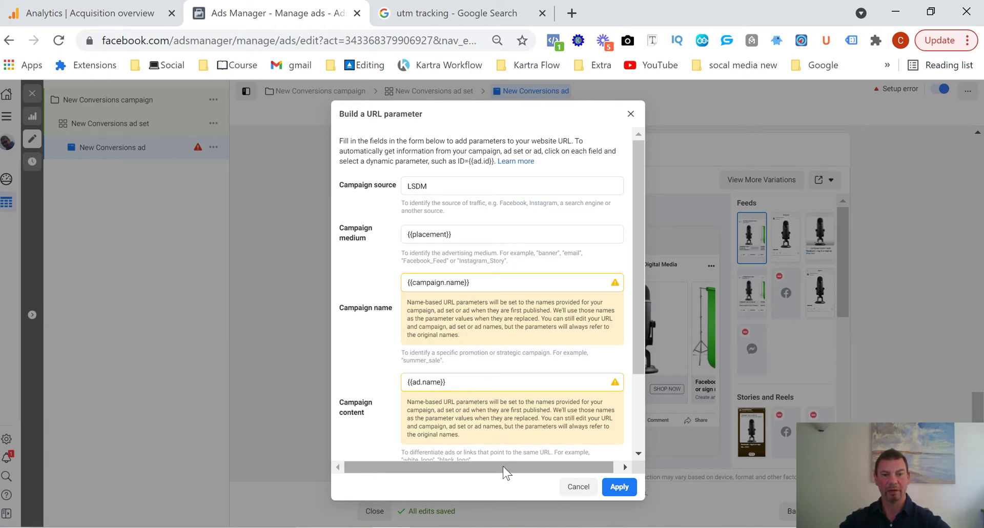
pyautogui.scroll(-2, 405, 414)
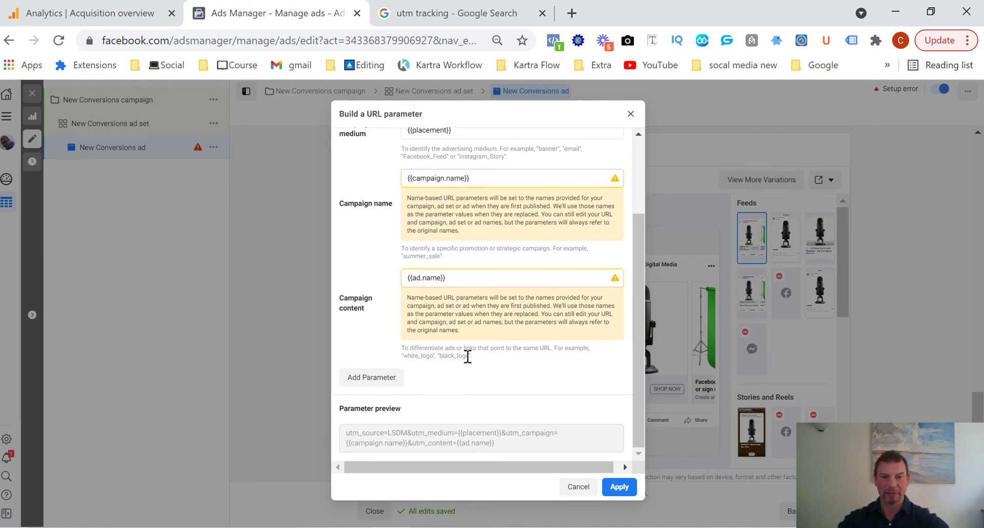
# Add a custom parameter named Ad_Set_Name and bring up its Value options.
pyautogui.click(370, 379)
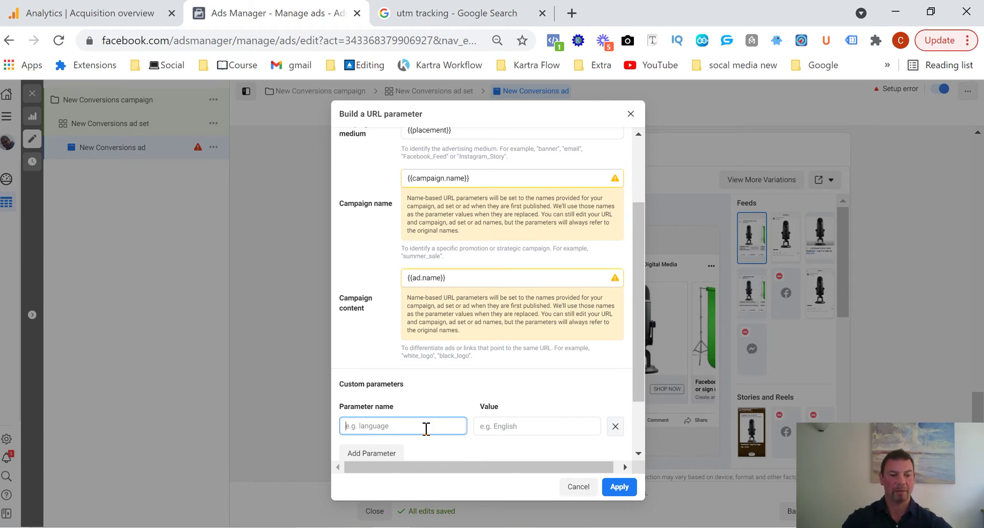
pyautogui.press('capslock')
pyautogui.write('aFD')
pyautogui.press('BackSpace')
pyautogui.press('BackSpace')
pyautogui.press('BackSpace')
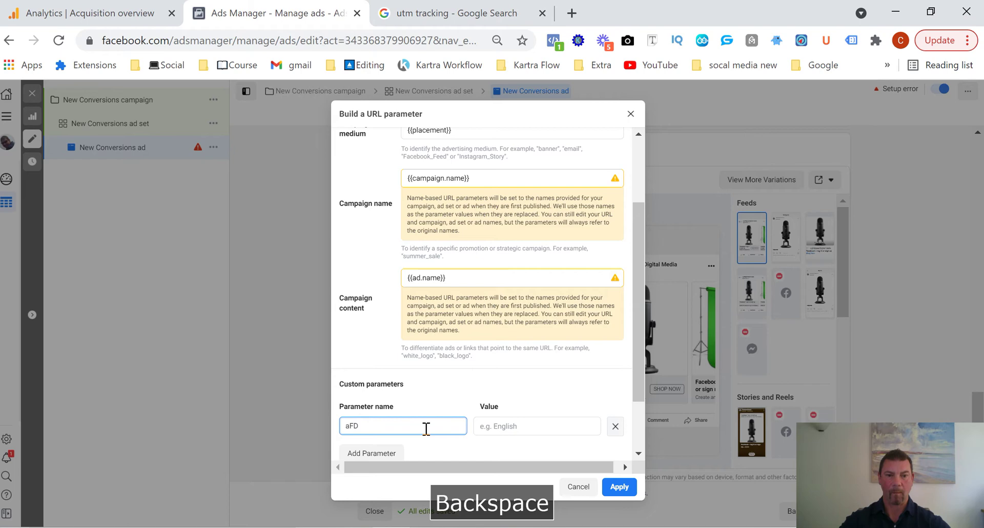
pyautogui.write('A')
pyautogui.press('capslock')
pyautogui.write('d')
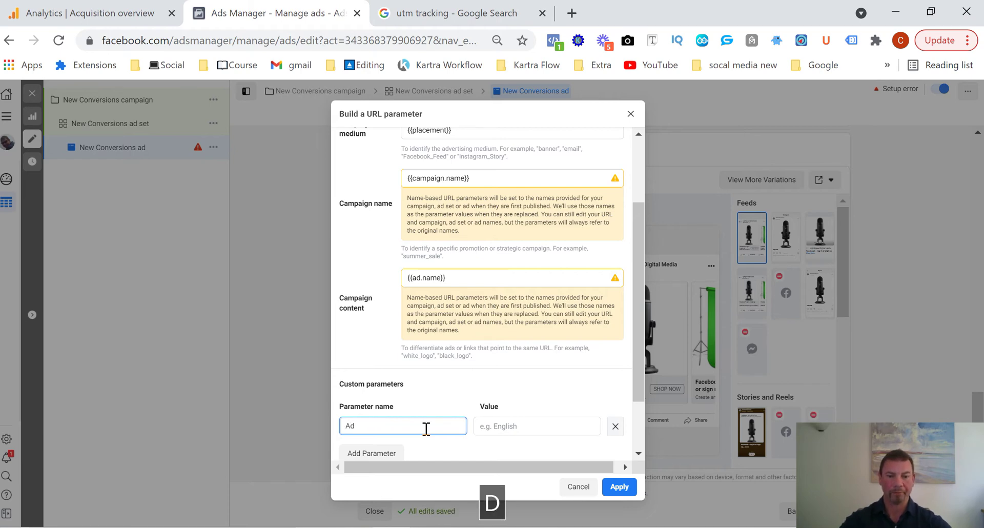
pyautogui.write('-set-nm')
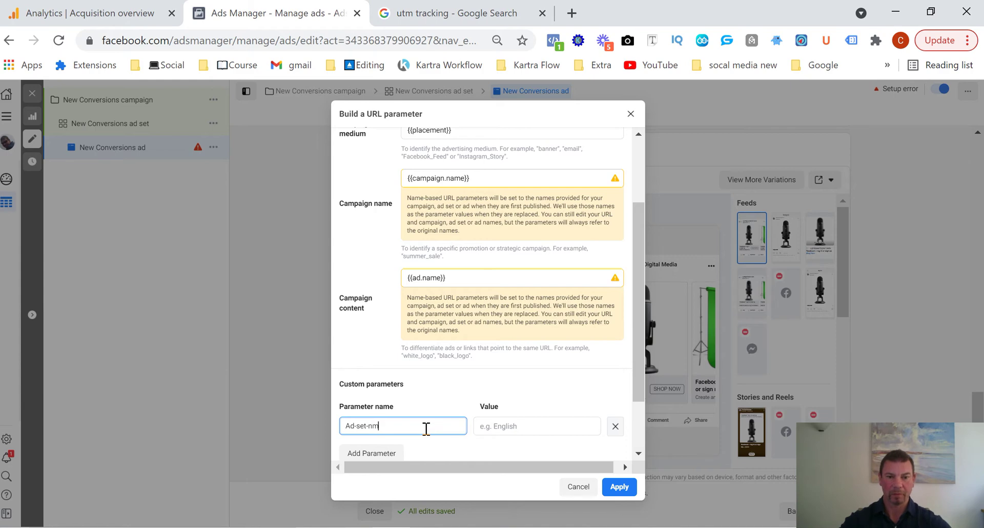
pyautogui.press('BackSpace')
pyautogui.press('BackSpace')
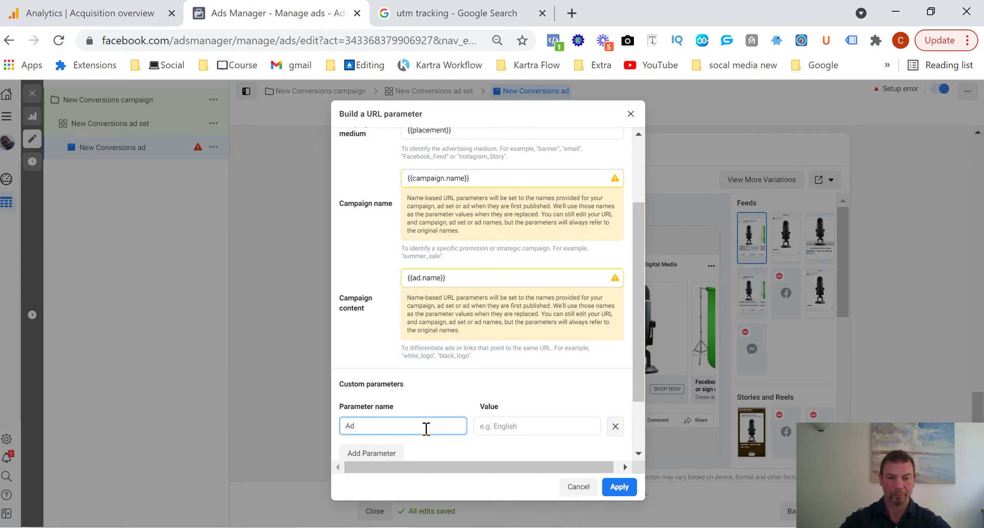
pyautogui.write('_')
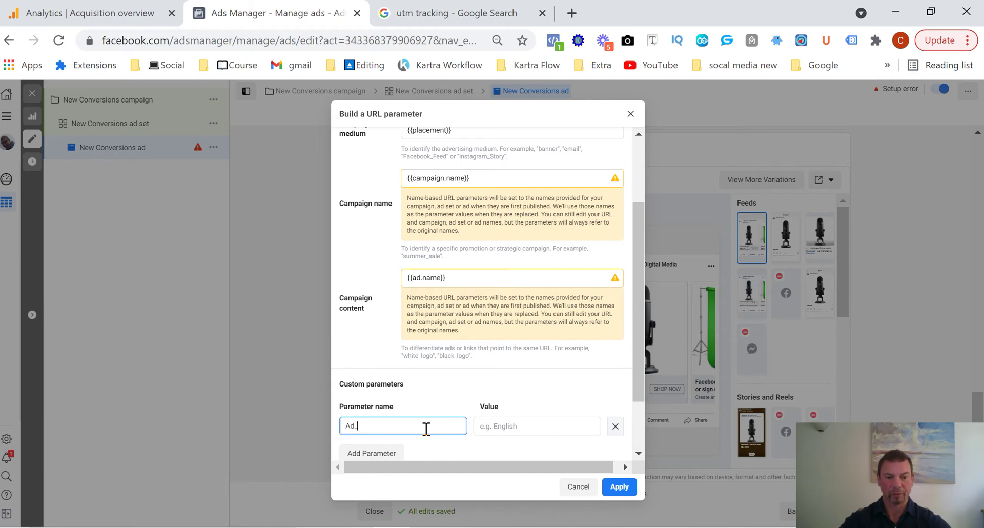
pyautogui.write('Set')
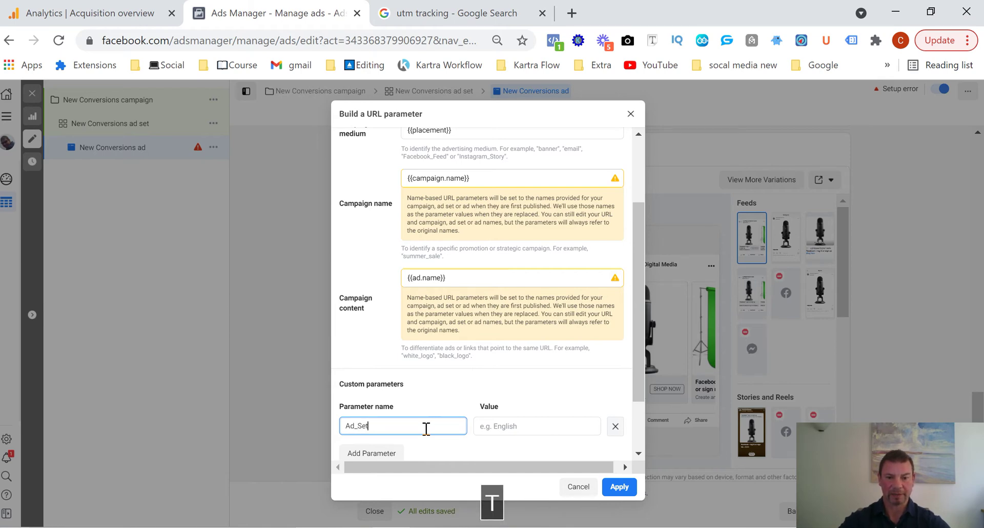
pyautogui.write('_Name')
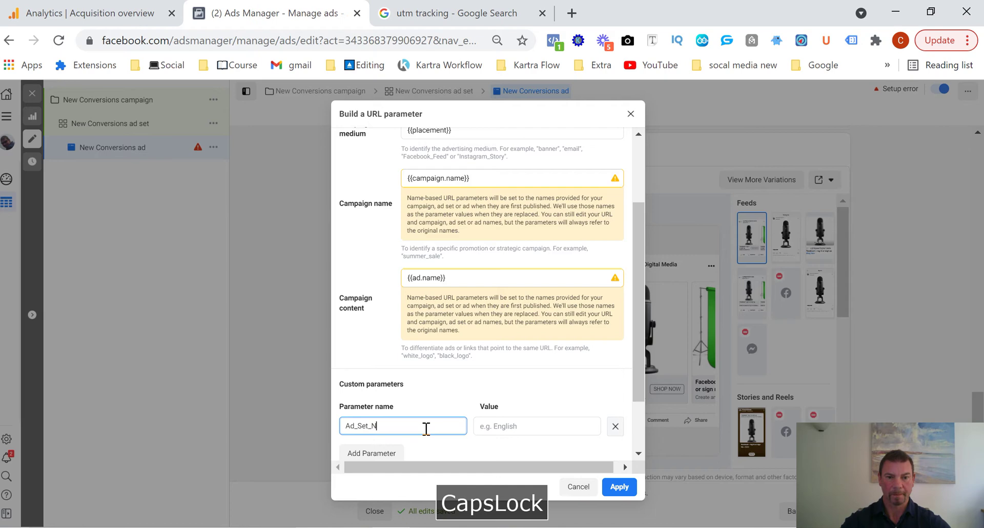
pyautogui.click(511, 426)
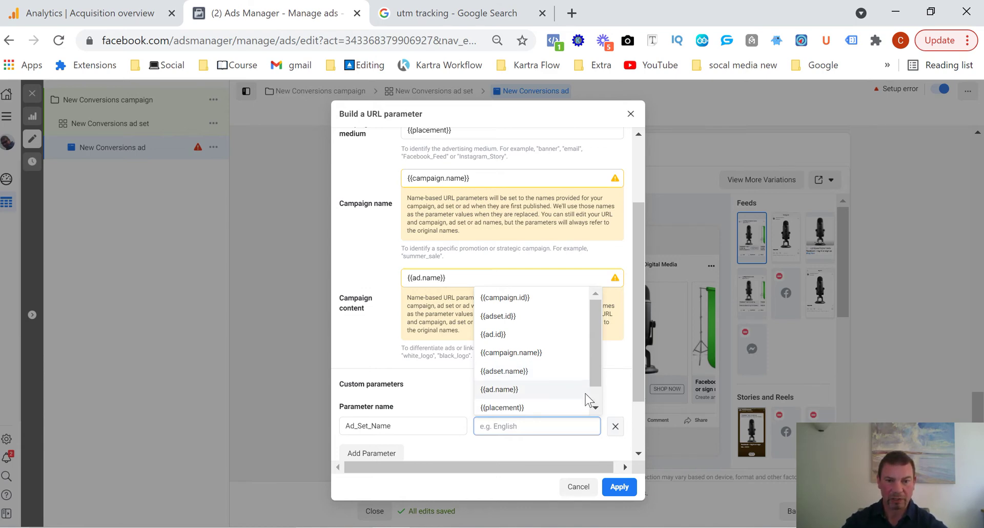
# Give Ad_Set_Name the value {{adset.name}} and check the preview ends with it.
pyautogui.click(540, 372)
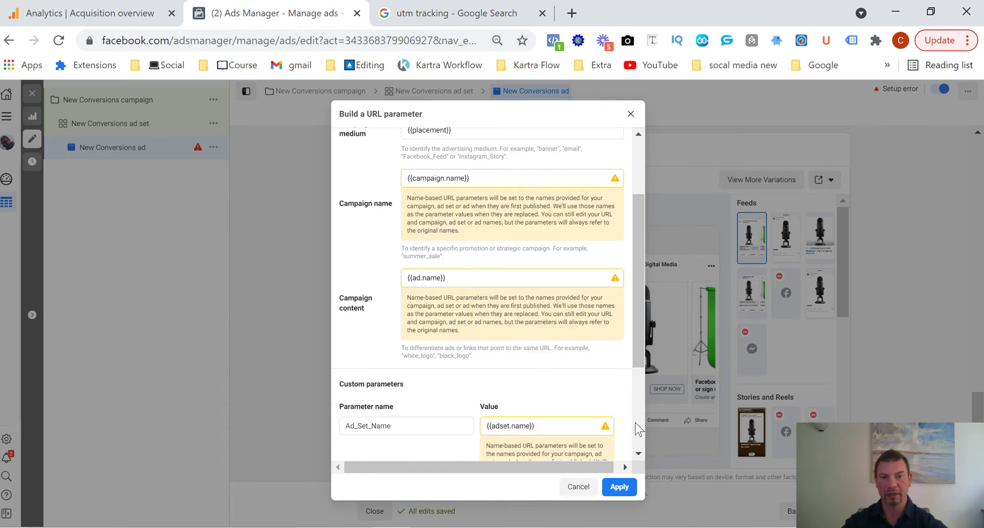
pyautogui.scroll(-3, 638, 433)
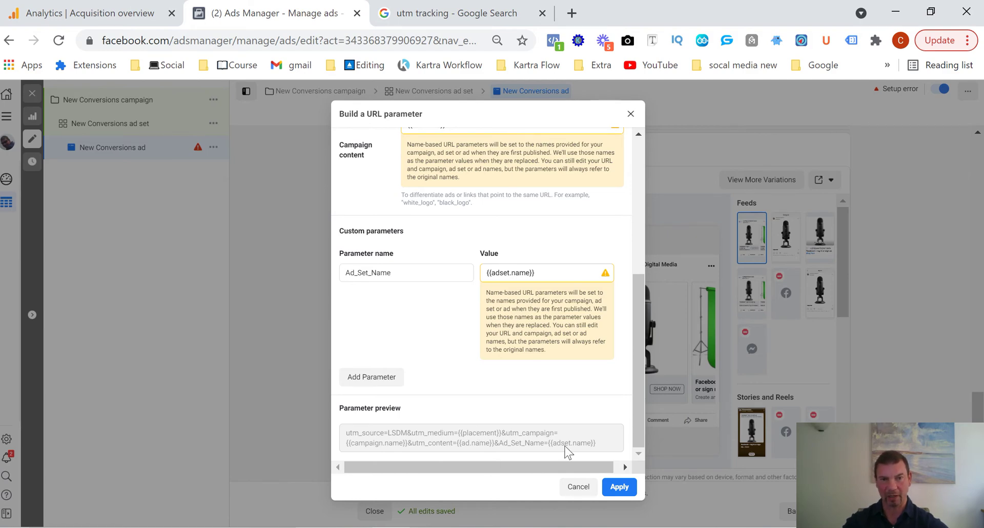
# Apply the built UTM string to the ad's URL parameters and scroll back up the form.
pyautogui.click(620, 488)
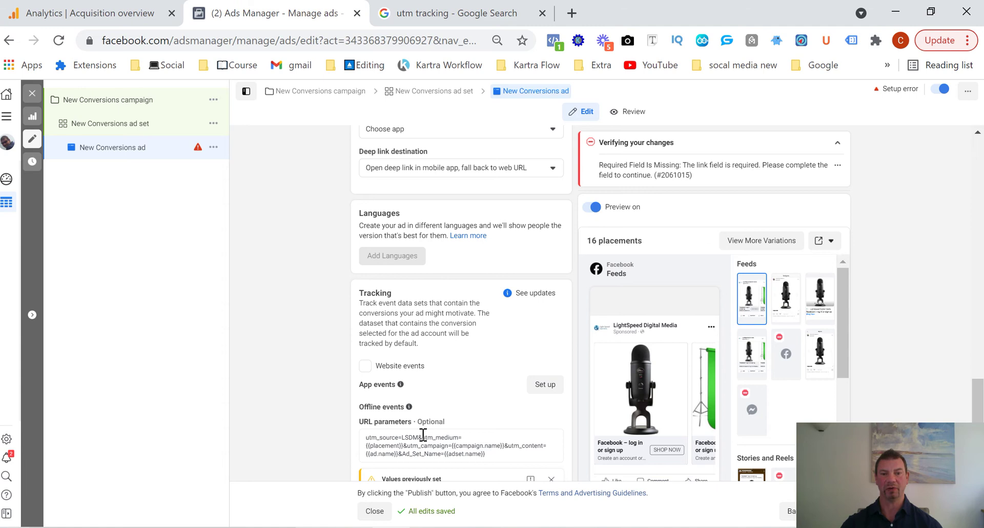
pyautogui.moveTo(607, 379)
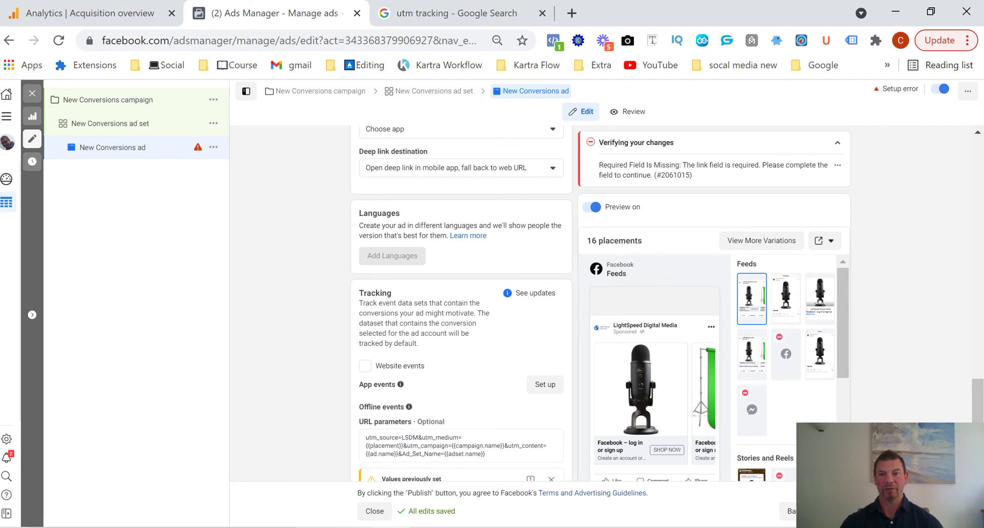
pyautogui.scroll(5, 461, 302)
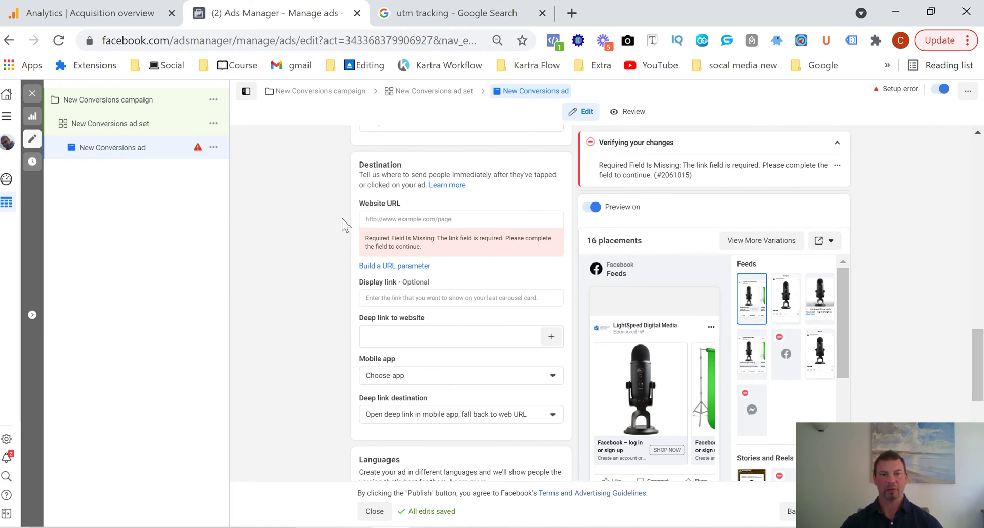
# Scroll through the ad form to review its settings and the saved UTM string.
pyautogui.click(978, 132)
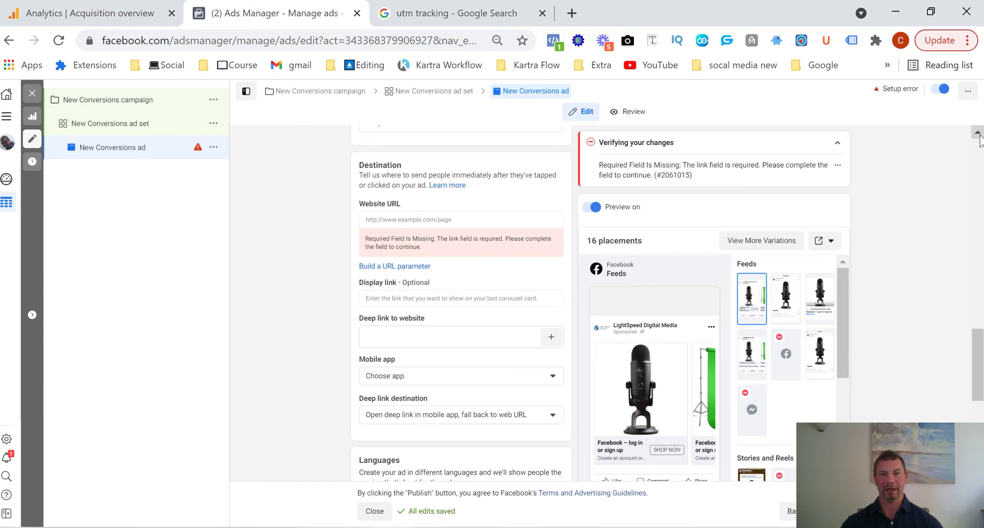
pyautogui.moveTo(978, 132); pyautogui.dragTo(977, 132)
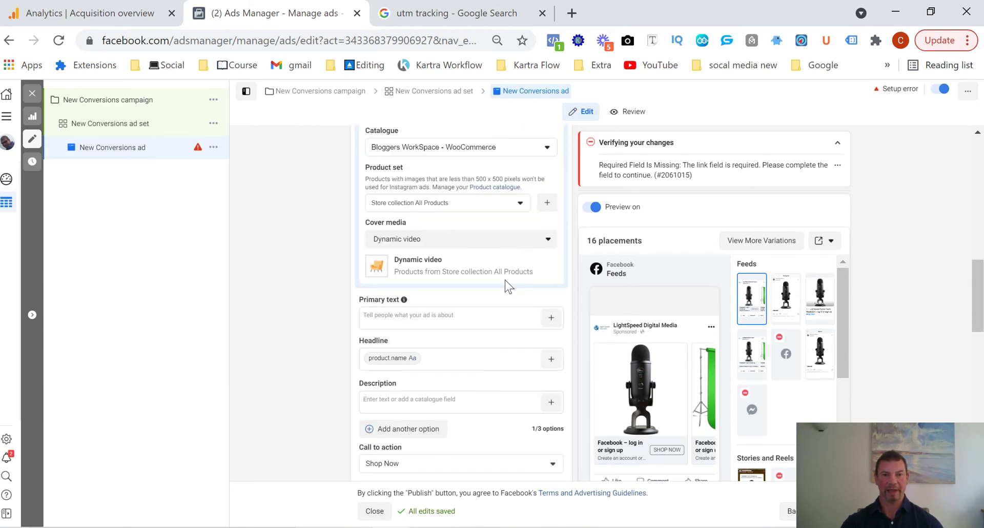
pyautogui.click(978, 159)
pyautogui.scroll(6, 979, 200)
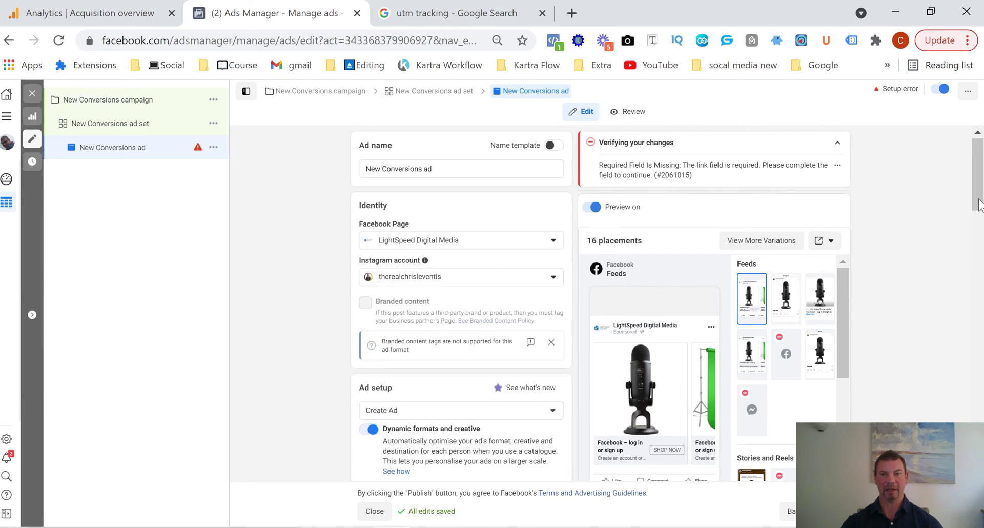
pyautogui.scroll(-4, 974, 277)
pyautogui.moveTo(974, 277); pyautogui.dragTo(967, 390)
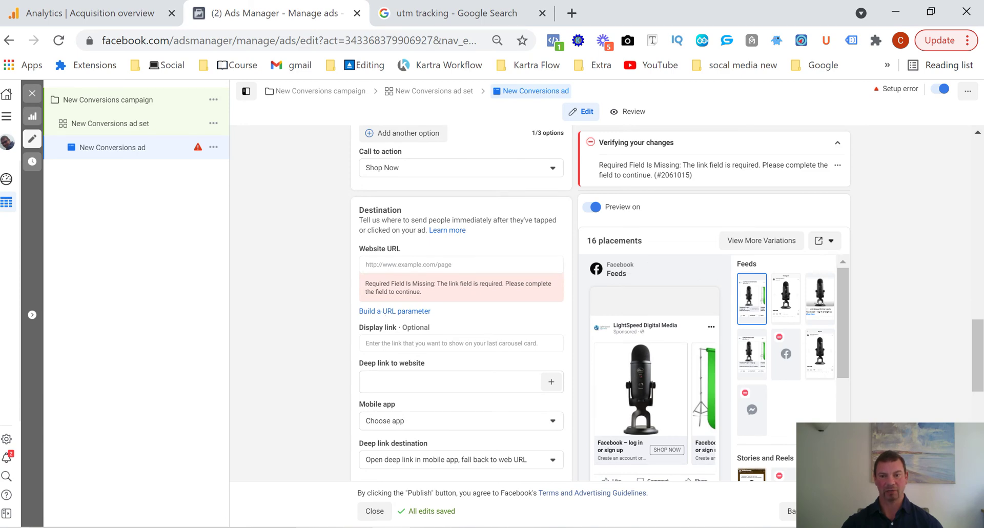
pyautogui.scroll(-6, 271, 410)
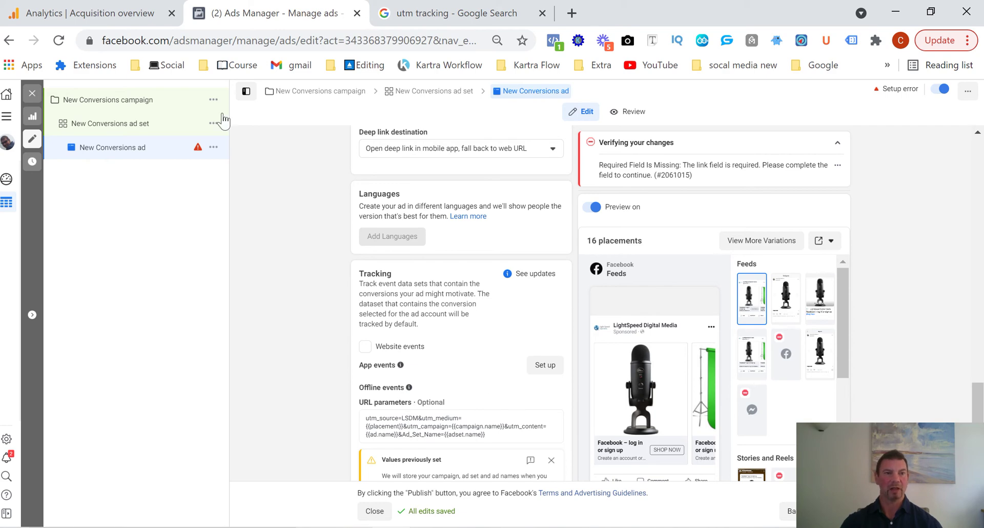
# In Google Analytics, open Traffic acquisition and inspect the session source/medium chart bars.
pyautogui.click(88, 12)
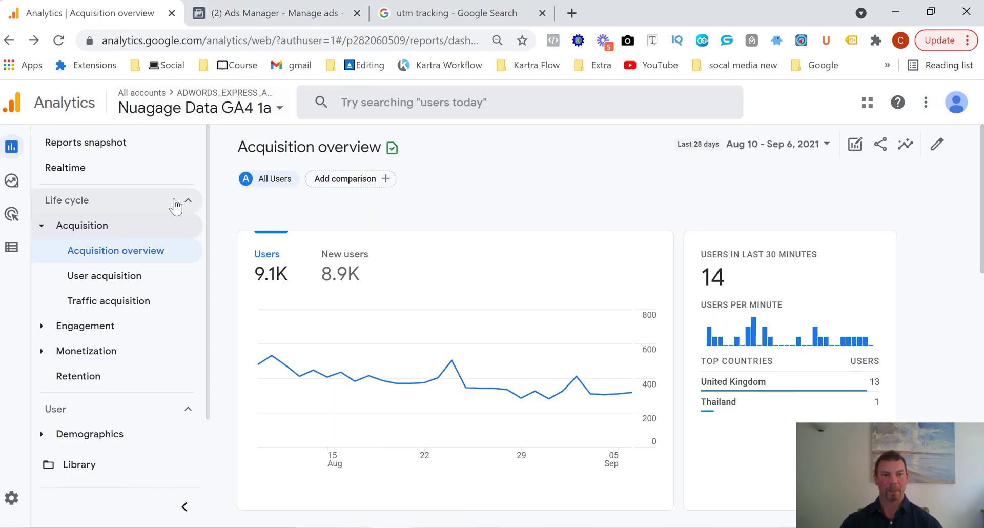
pyautogui.click(119, 309)
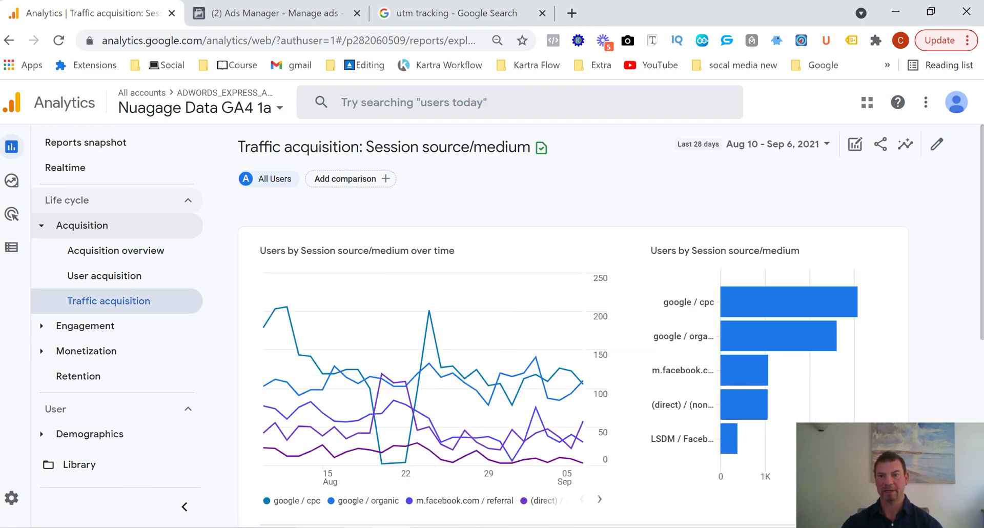
pyautogui.moveTo(769, 301)
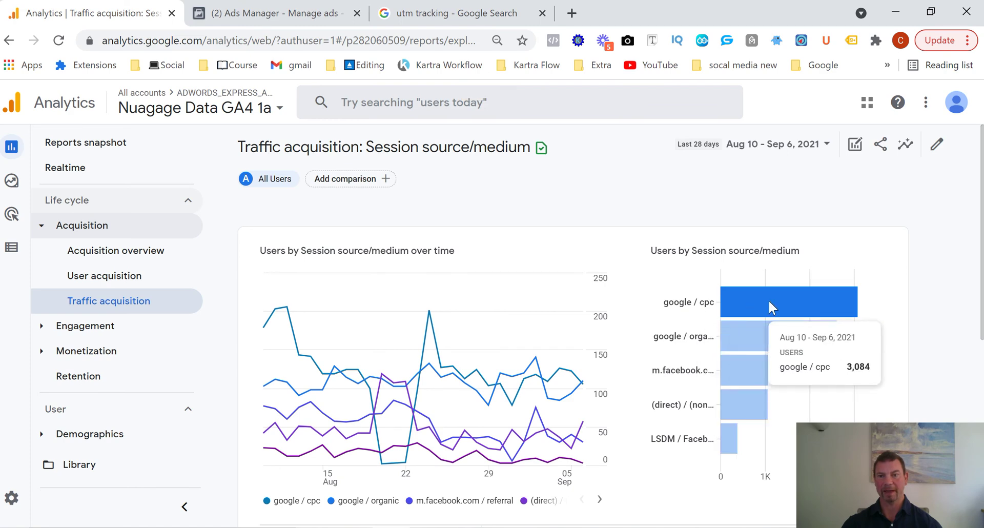
pyautogui.moveTo(764, 331)
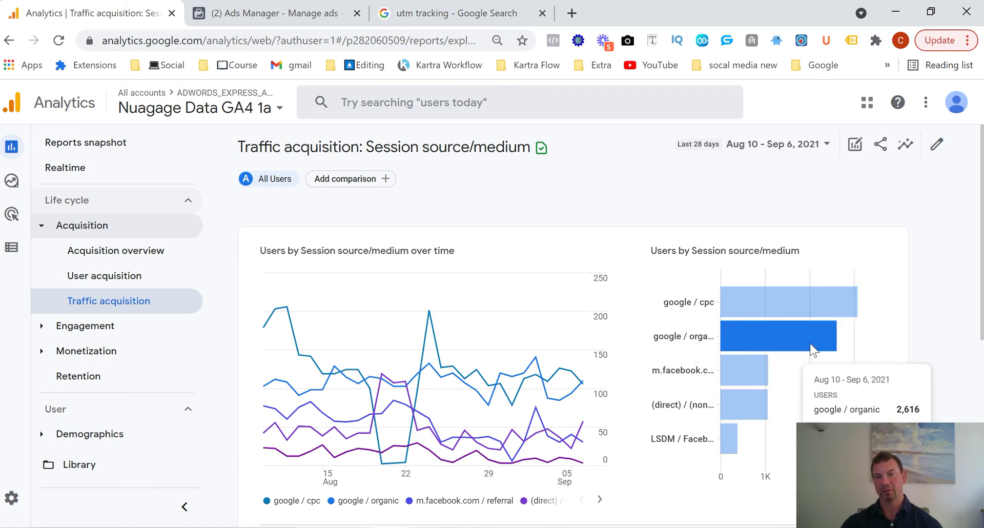
pyautogui.moveTo(744, 364)
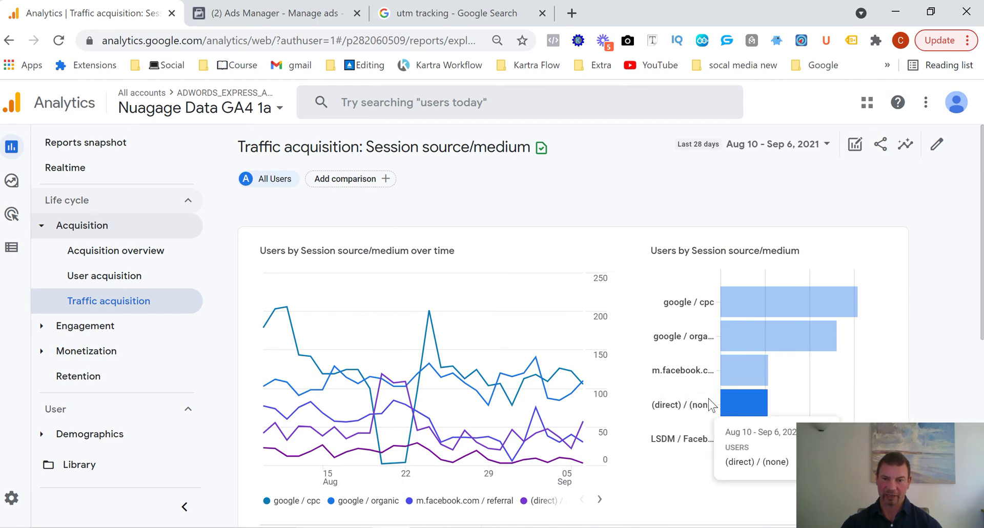
pyautogui.moveTo(745, 445)
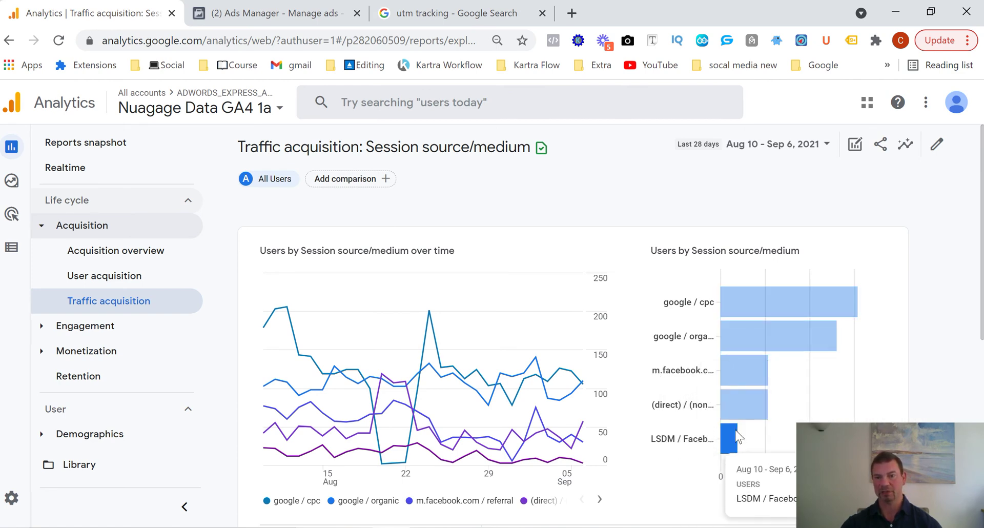
pyautogui.rightClick(735, 257)
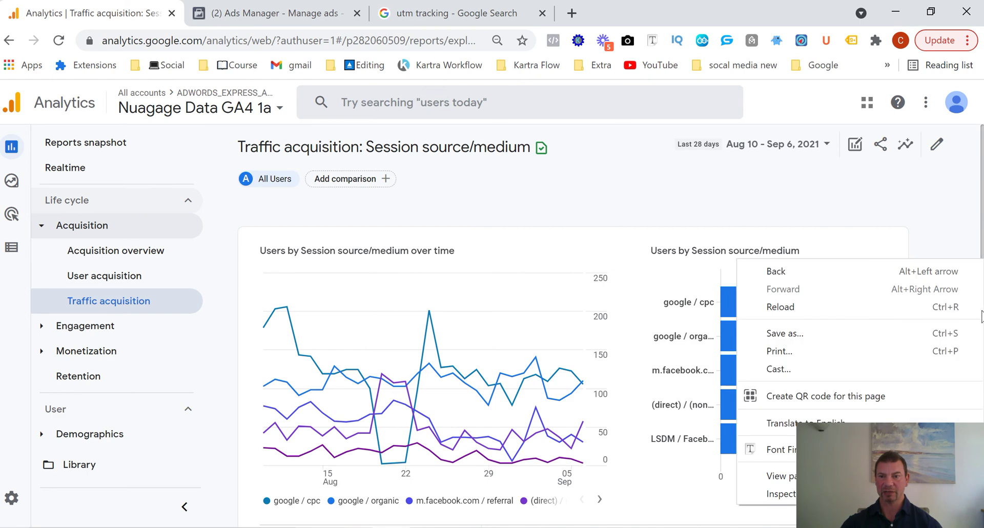
pyautogui.click(973, 210)
# Scroll down to the table showing LSDM / Facebook_Mobile_Feed (383) and Facebook_Desktop_Feed (128) users.
pyautogui.scroll(-3, 492, 503)
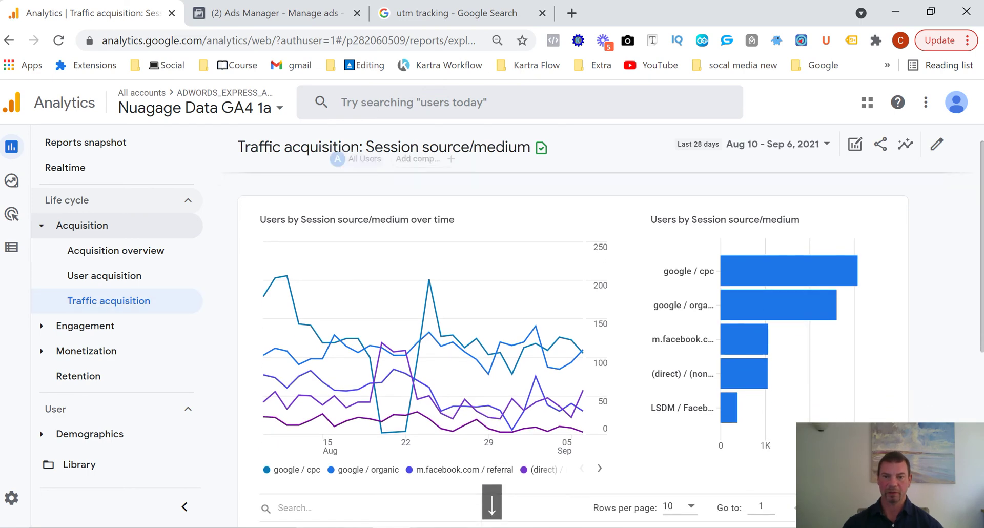
pyautogui.scroll(-2, 492, 503)
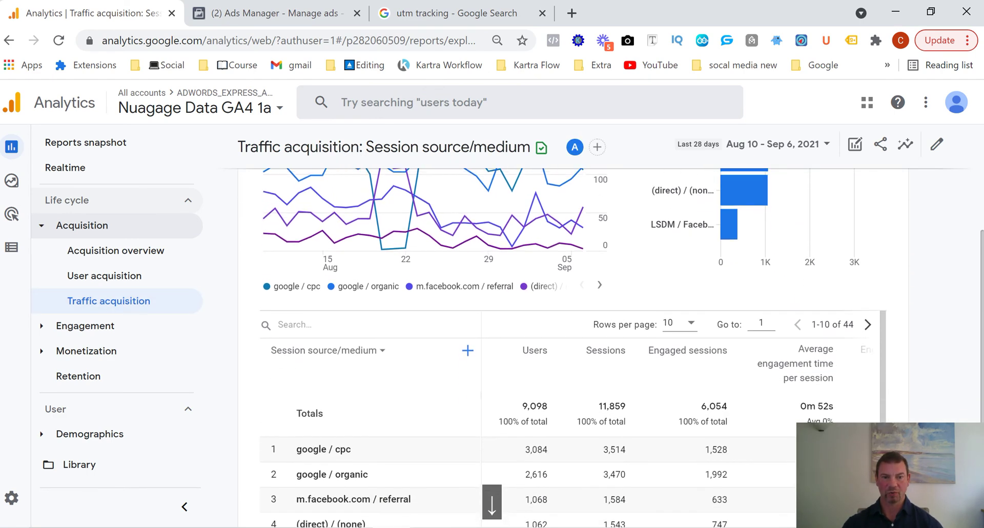
pyautogui.scroll(-1, 492, 502)
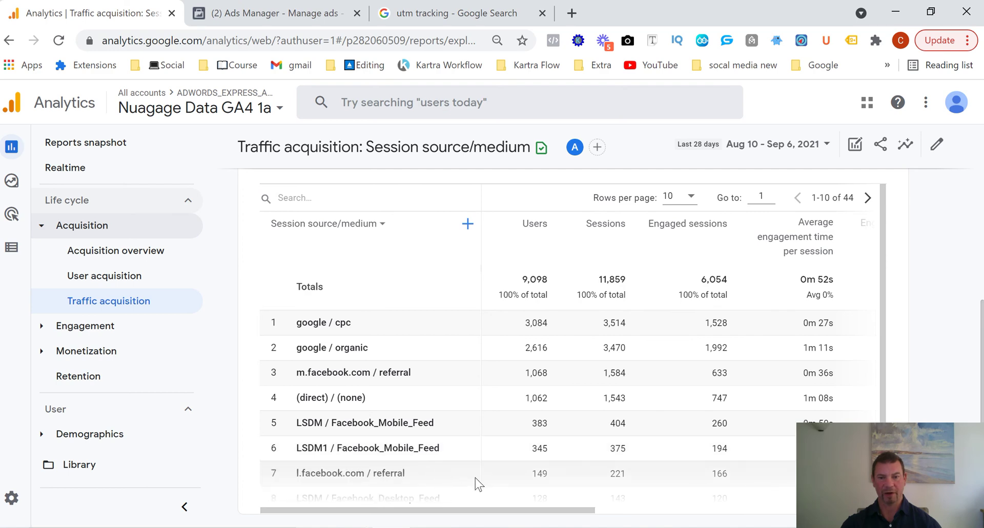
pyautogui.scroll(-1, 567, 384)
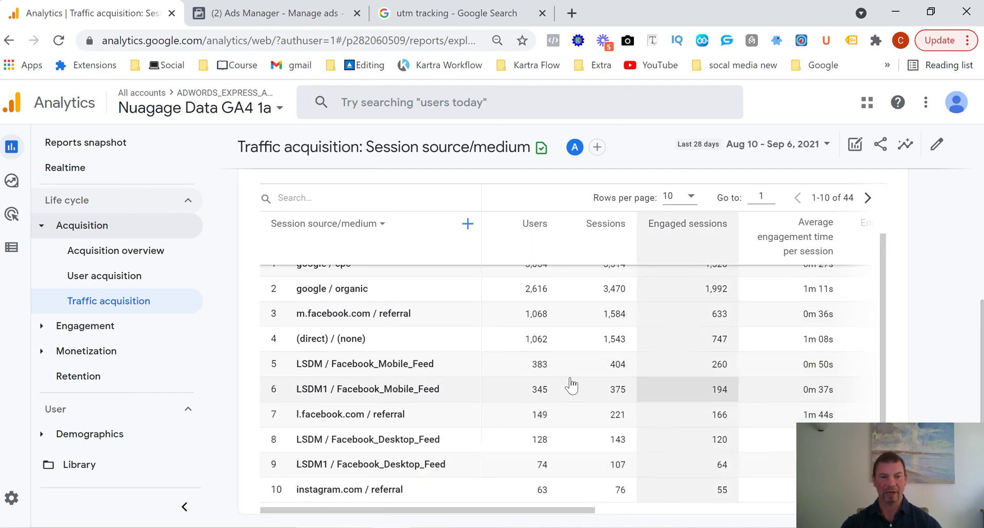